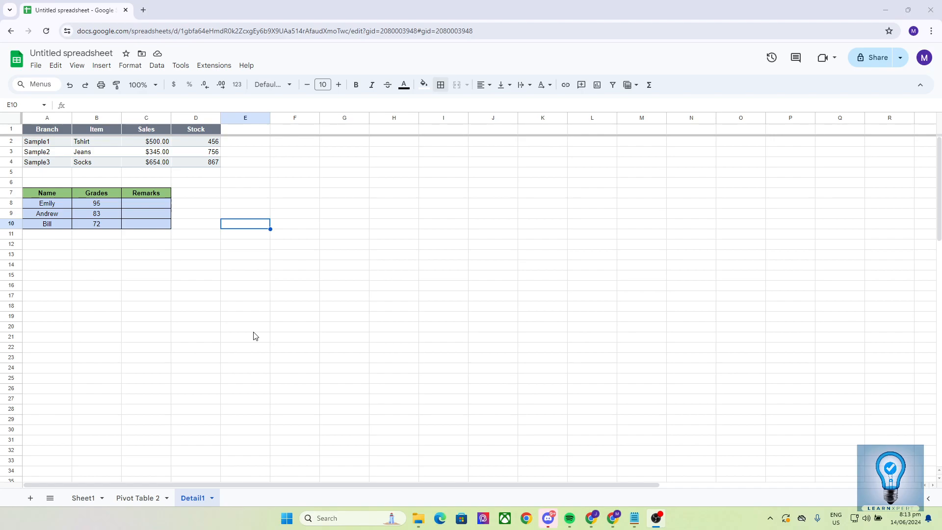
pyautogui.click(254, 331)
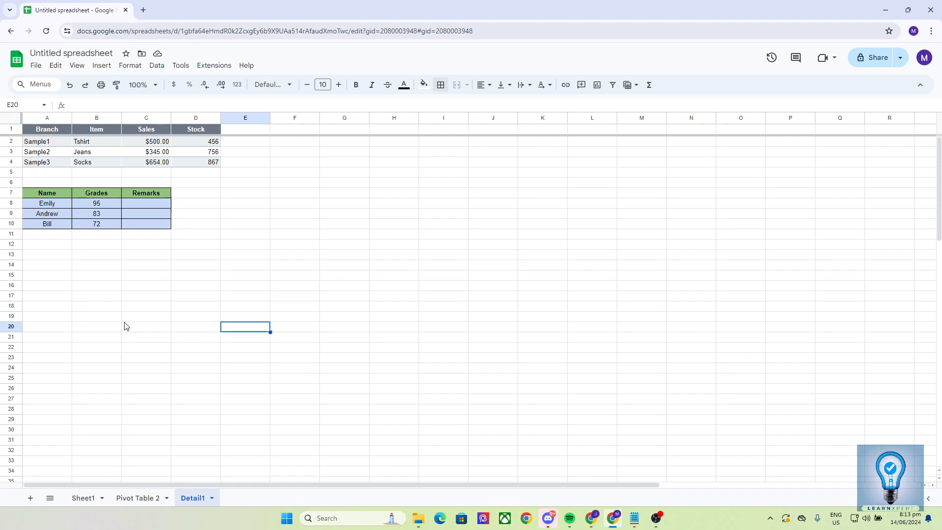
pyautogui.click(139, 202)
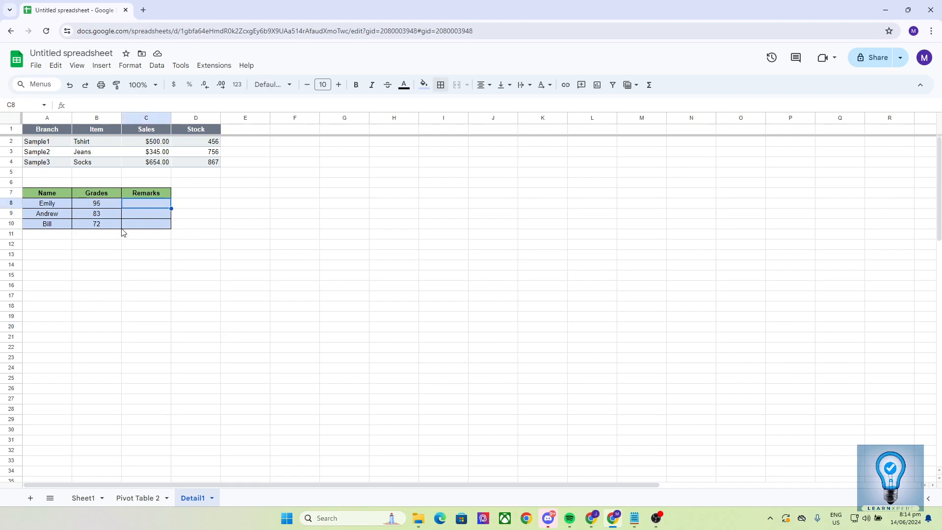
pyautogui.click(194, 295)
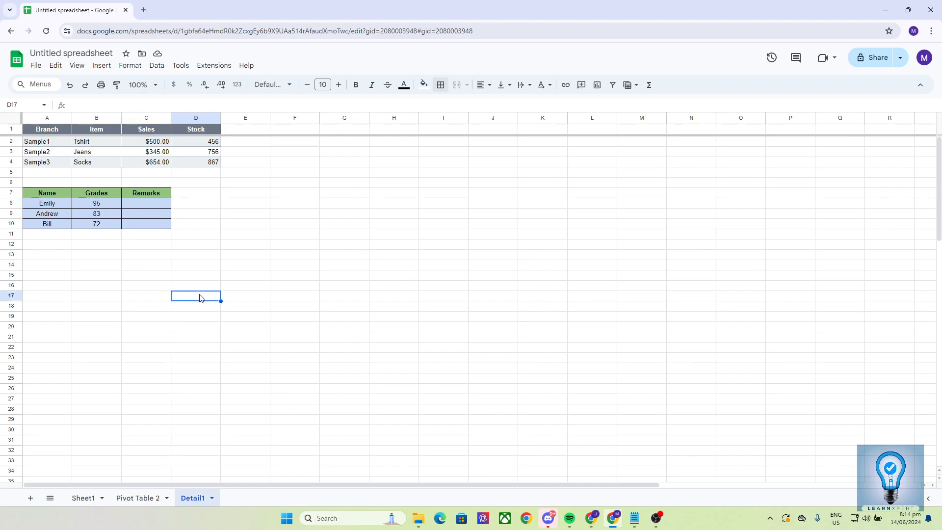
pyautogui.click(280, 301)
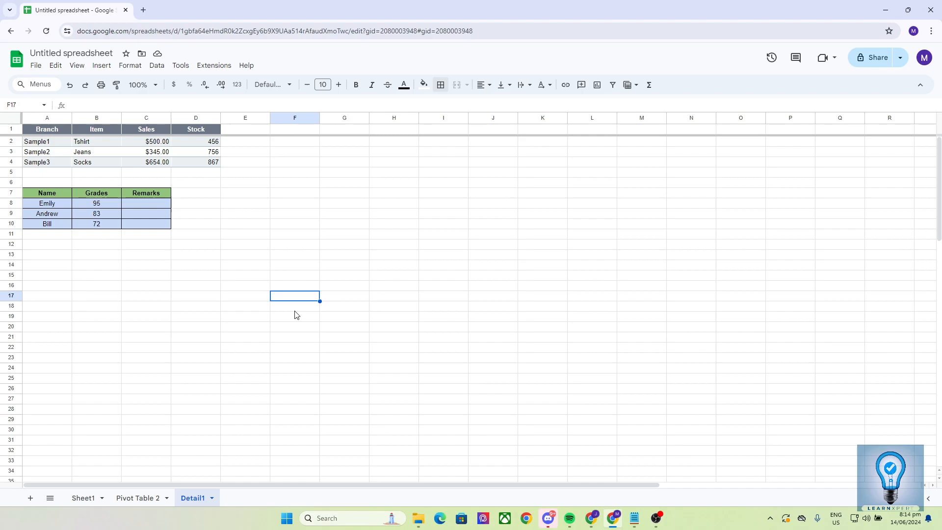
pyautogui.click(274, 275)
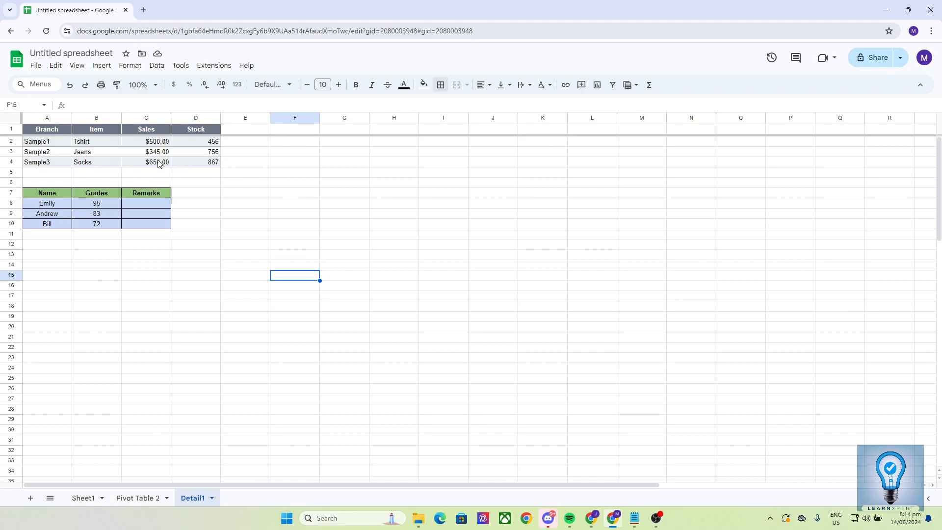
# Step: Examine the grades table in A7:C10, including the Grades values and the Remarks cells C8:C10
pyautogui.moveTo(169, 223); pyautogui.dragTo(48, 199)
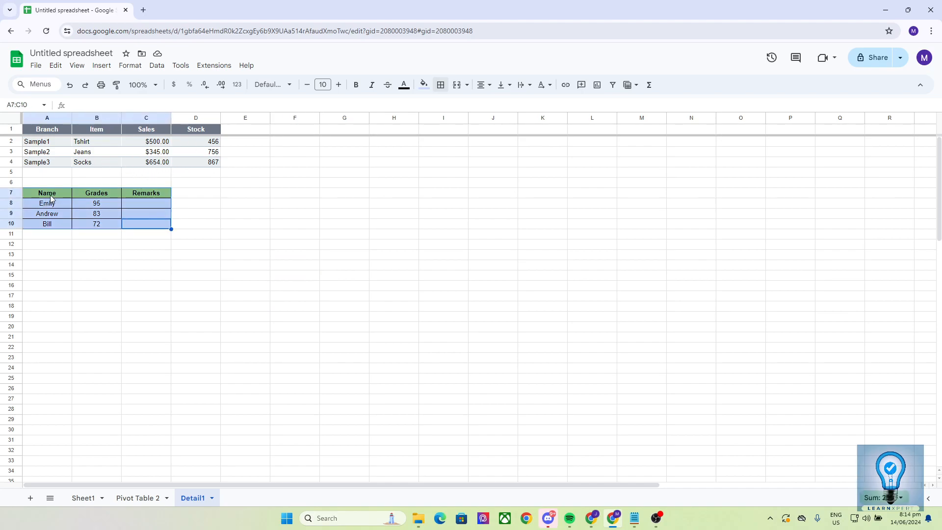
pyautogui.click(105, 254)
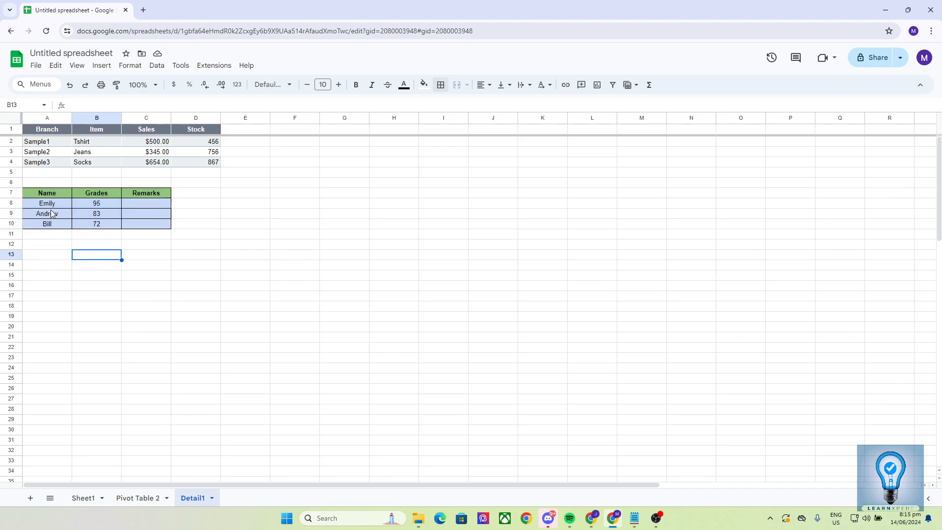
pyautogui.moveTo(100, 204); pyautogui.dragTo(98, 226)
pyautogui.click(102, 245)
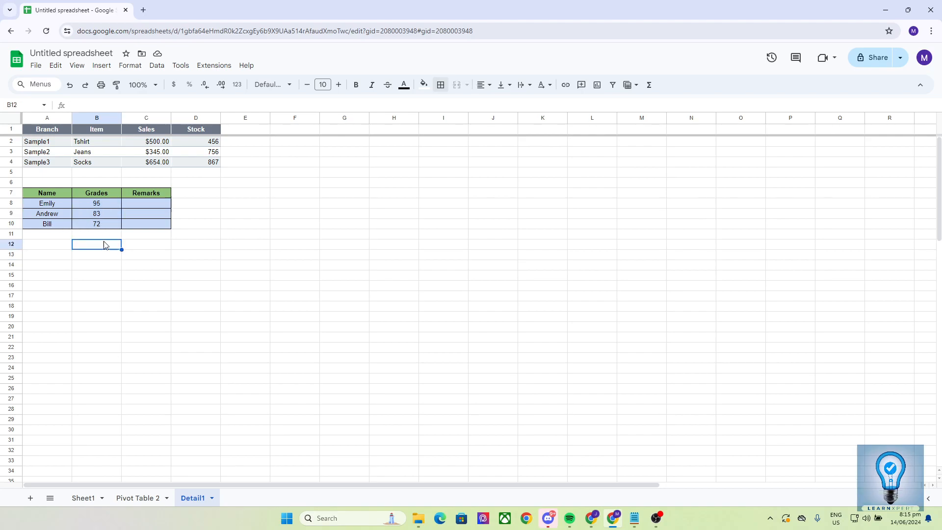
pyautogui.click(142, 226)
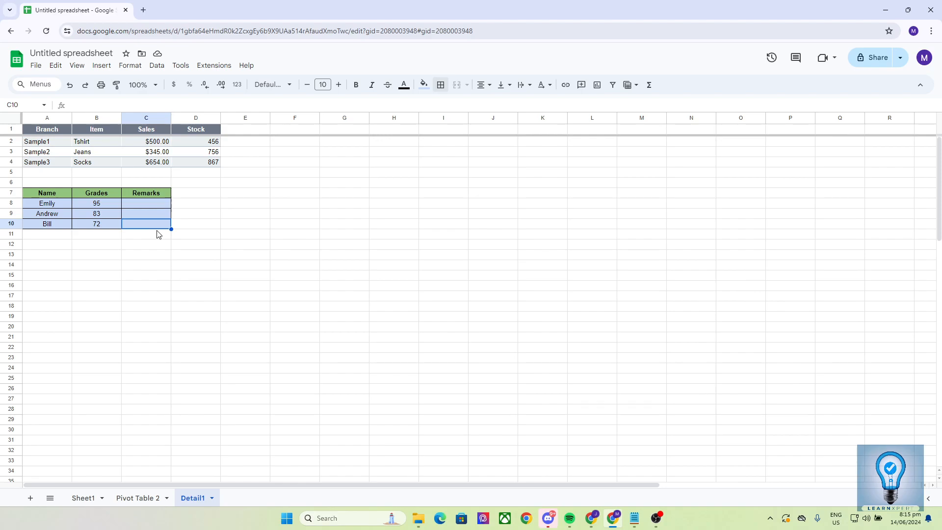
pyautogui.click(232, 224)
pyautogui.moveTo(142, 204); pyautogui.dragTo(144, 223)
pyautogui.click(192, 205)
pyautogui.click(152, 201)
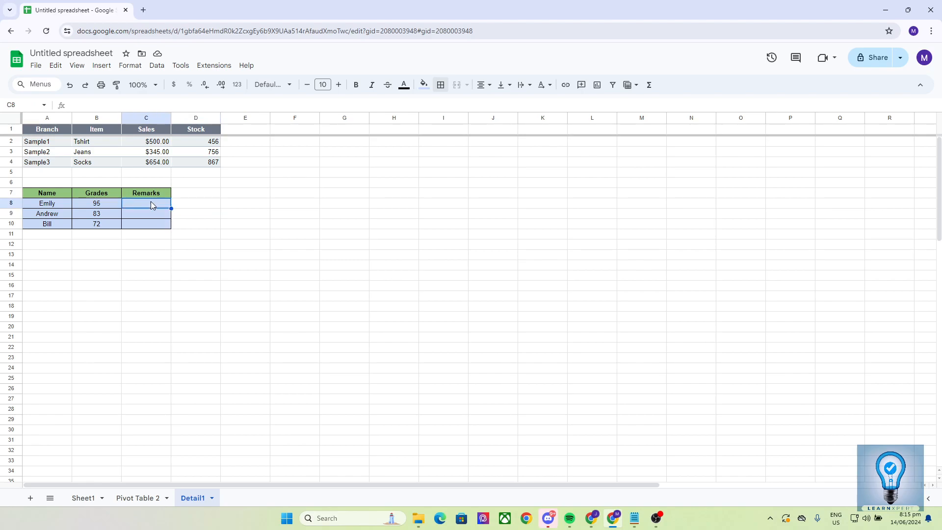
pyautogui.click(40, 227)
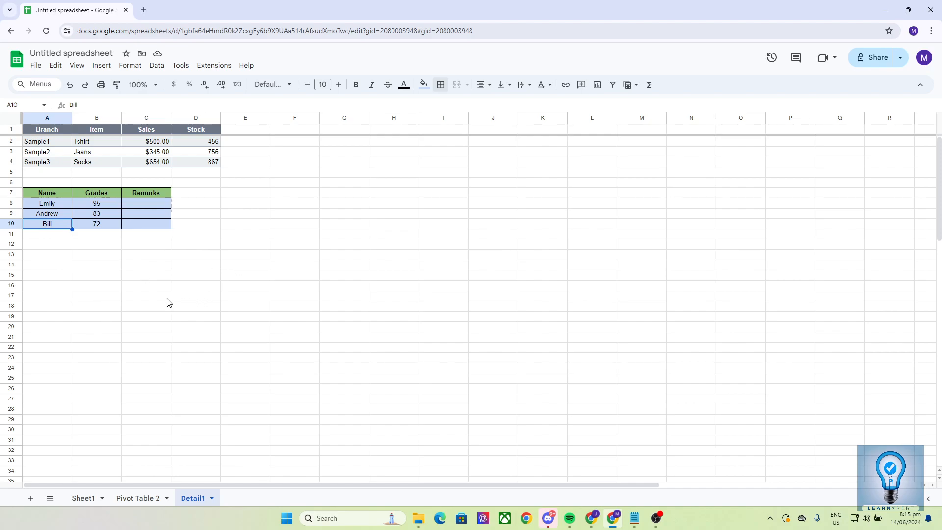
pyautogui.click(138, 204)
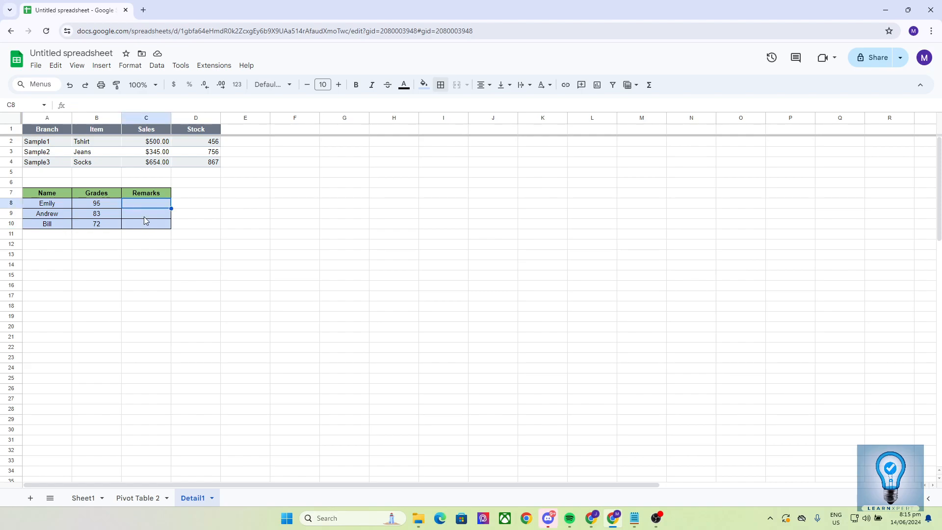
pyautogui.click(137, 213)
# Step: Start an IF formula in Remarks cell C8 with the condition B8>=75 as its logical expression
pyautogui.click(150, 203)
pyautogui.write('+')
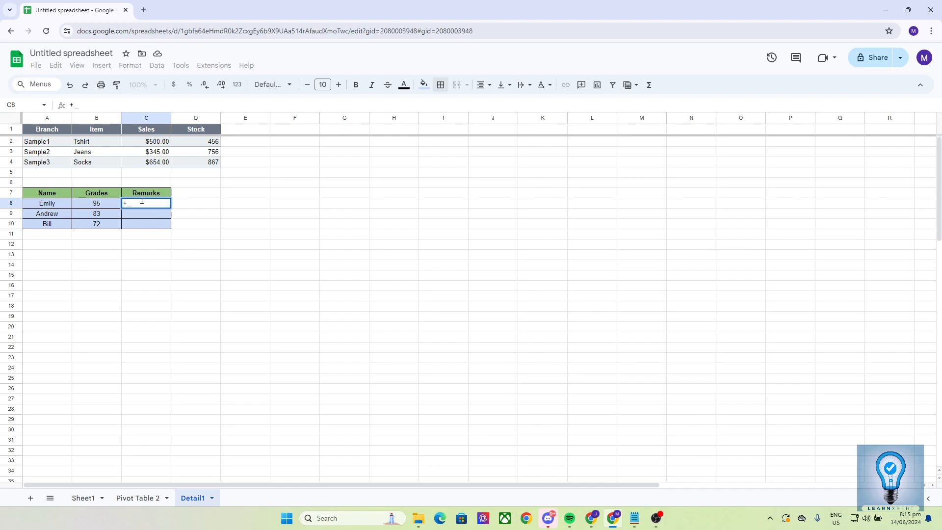
pyautogui.press('BackSpace')
pyautogui.write('=')
pyautogui.write('IF')
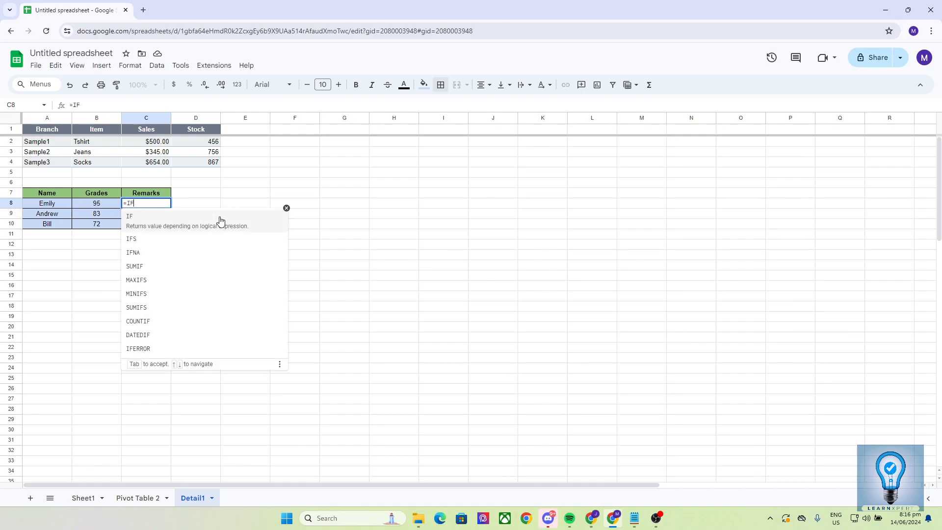
pyautogui.click(220, 221)
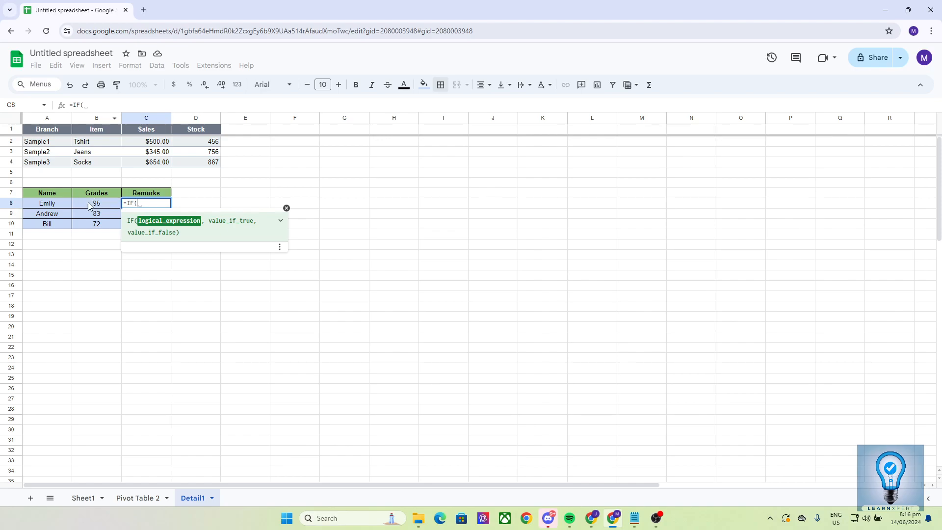
pyautogui.write('B')
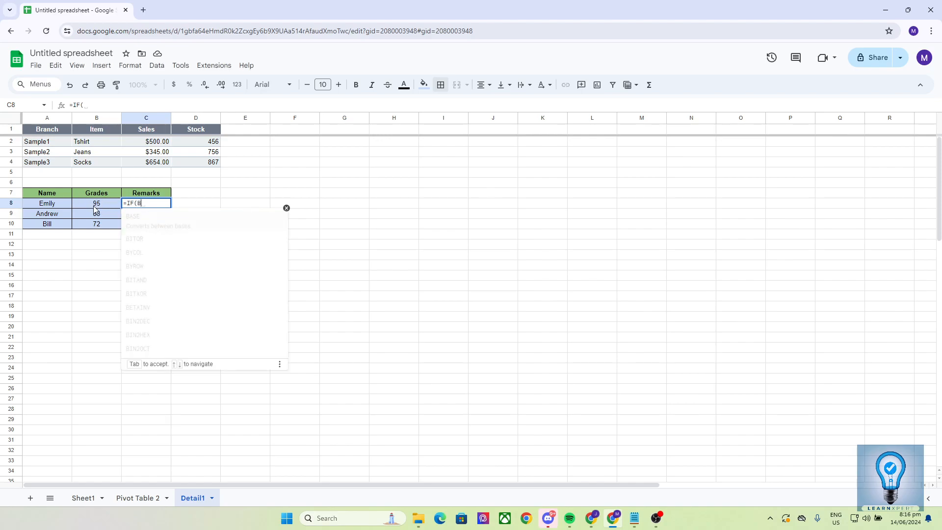
pyautogui.write('8')
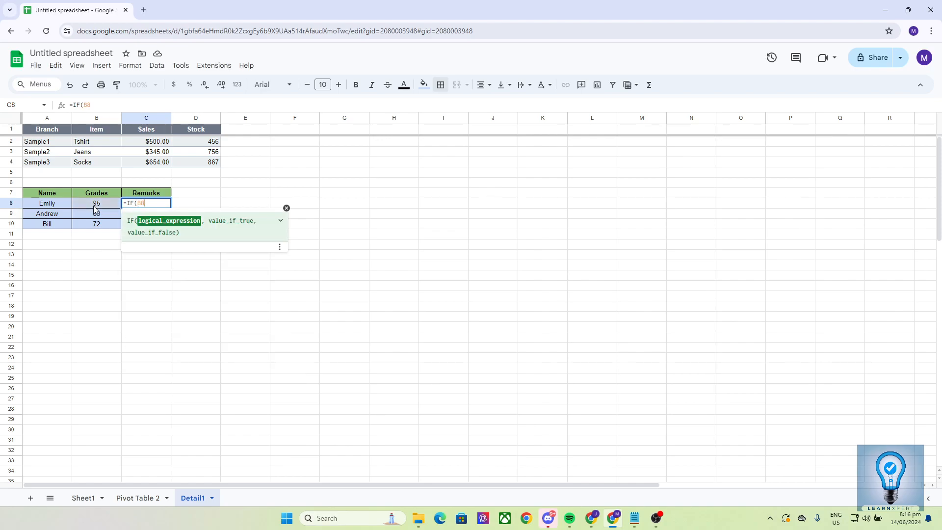
pyautogui.write('>')
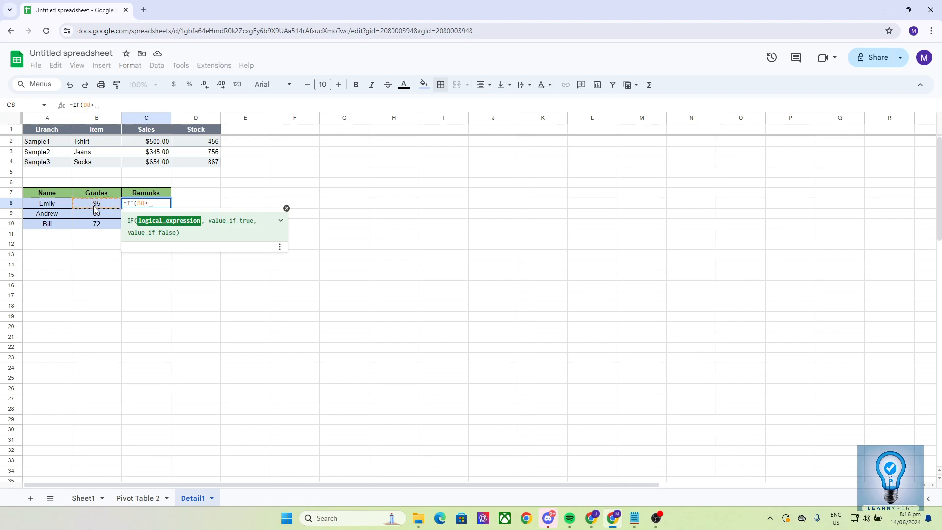
pyautogui.write('=75')
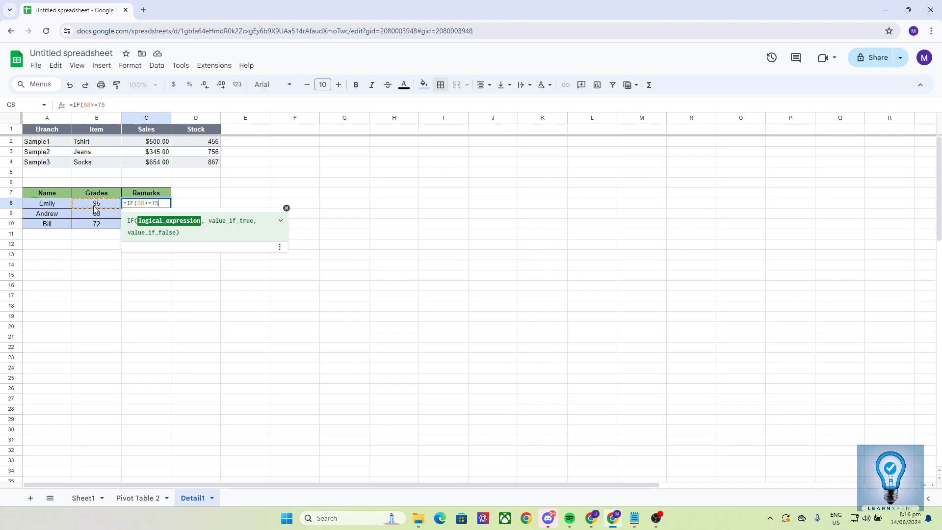
pyautogui.write(',')
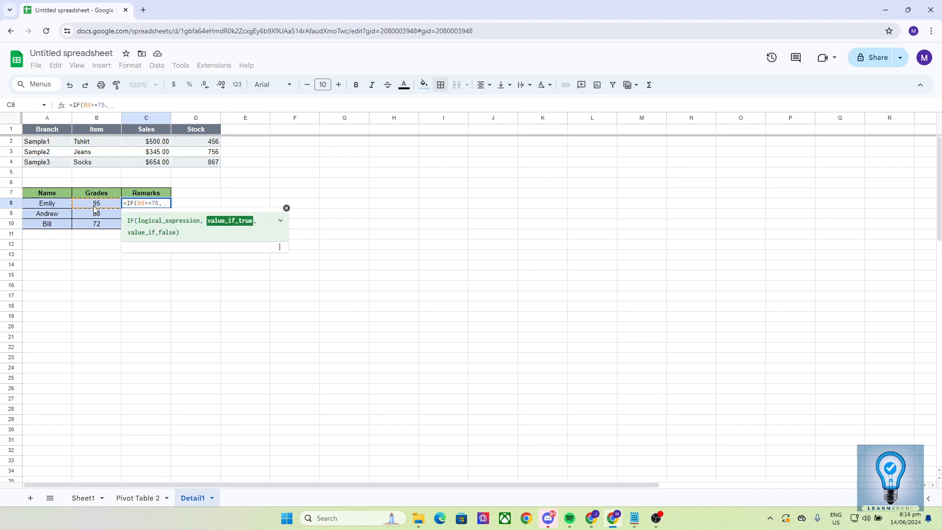
# Step: Complete the C8 formula to return "PASSED" when true and "FAILED" when false, and decline the suggested autofill
pyautogui.write('"')
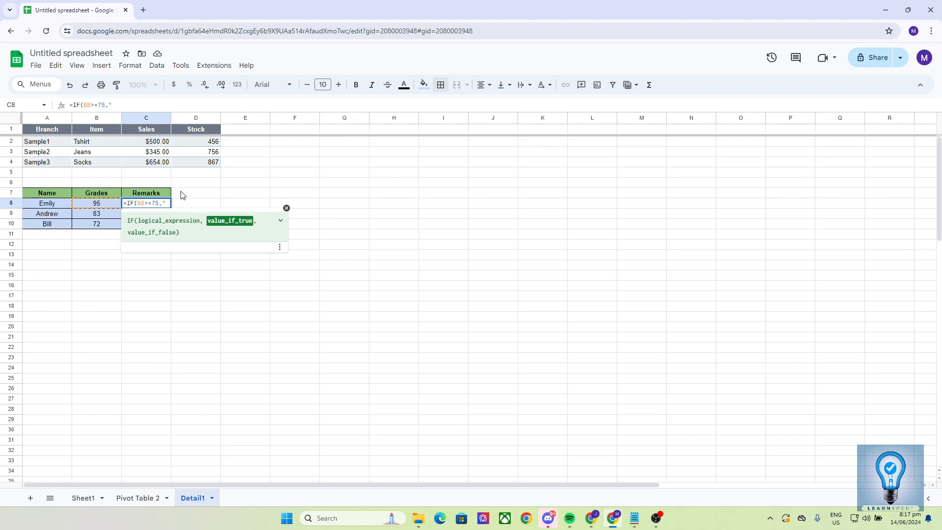
pyautogui.write('PASSED"')
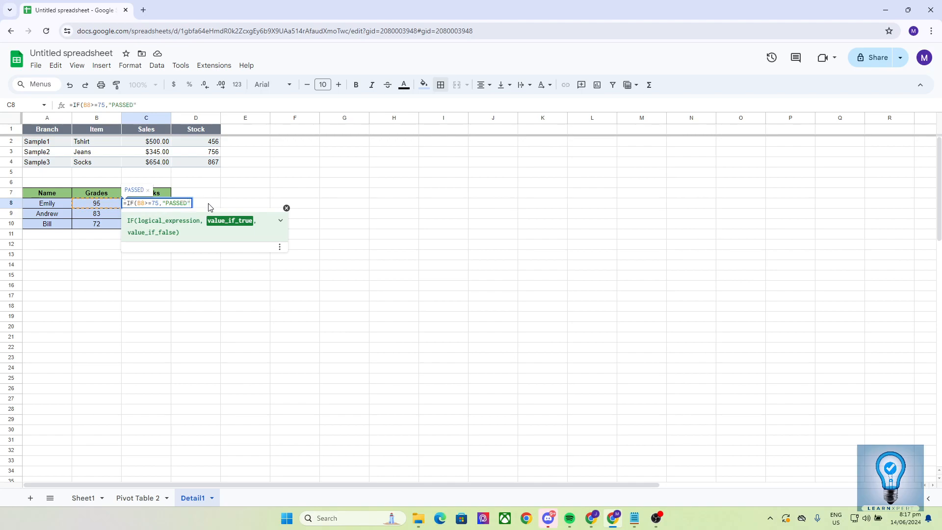
pyautogui.write(',')
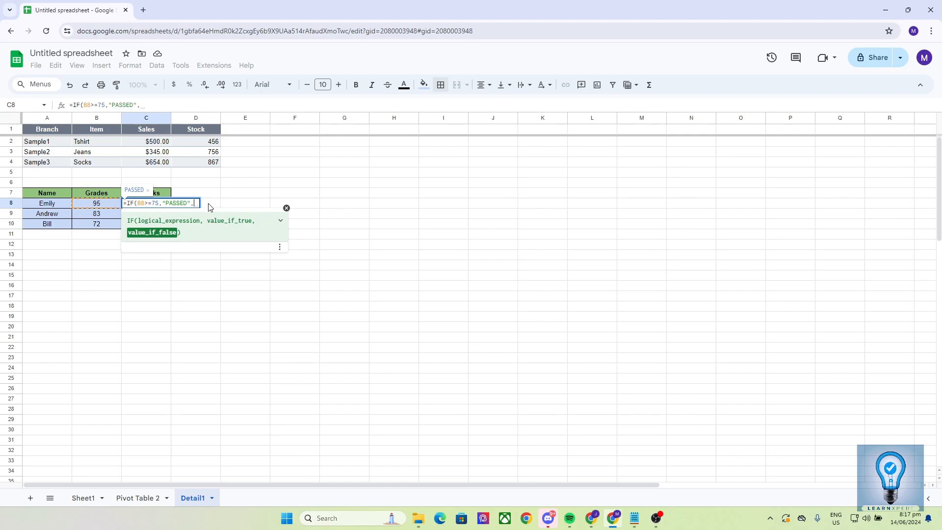
pyautogui.write('"')
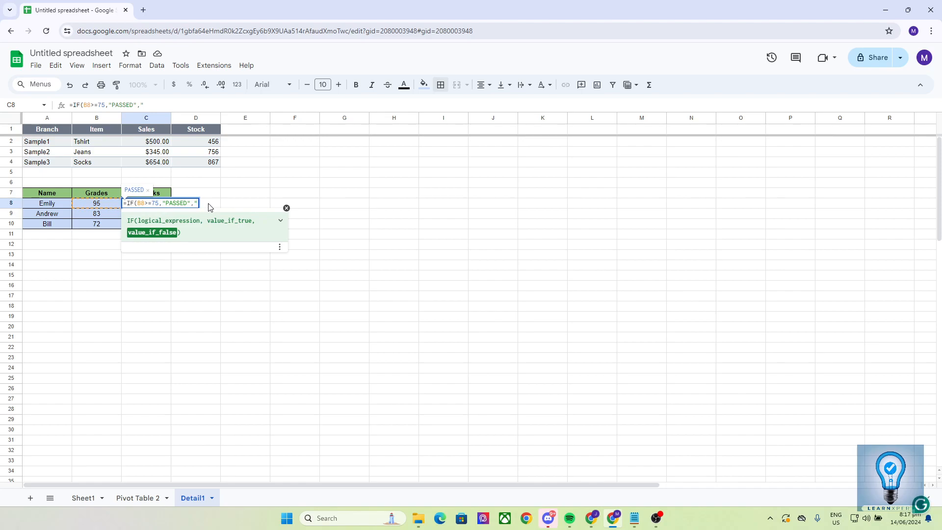
pyautogui.write('FAILED")')
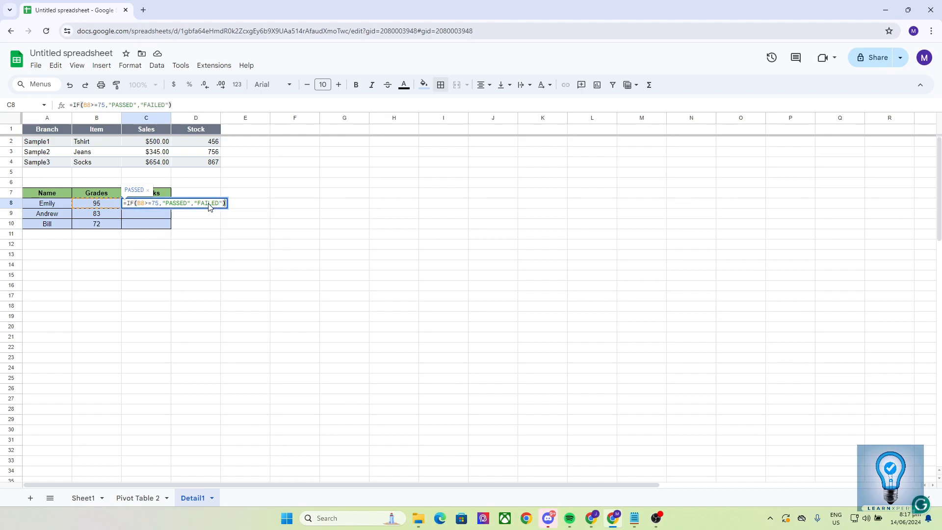
pyautogui.press('Return')
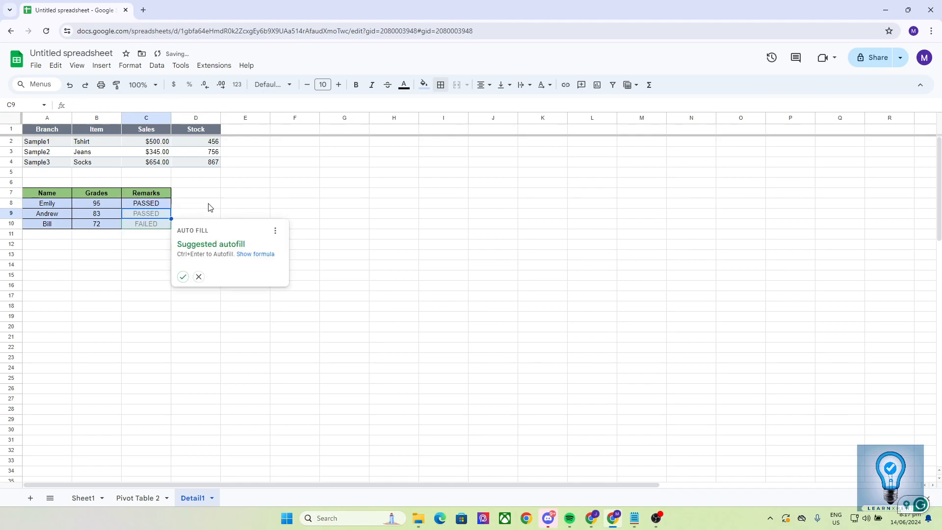
pyautogui.click(198, 277)
pyautogui.click(199, 278)
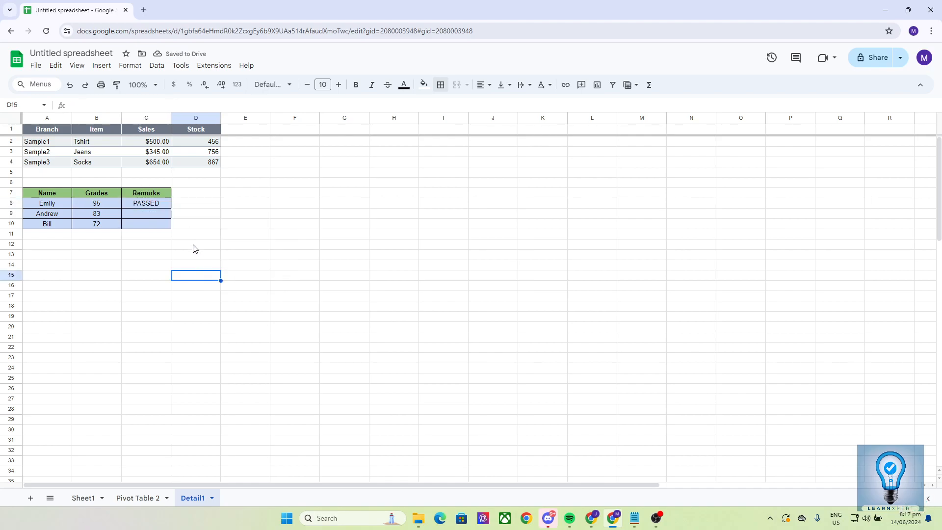
# Step: Fill the IF formula from C8 down through C10 in the Remarks column
pyautogui.click(140, 204)
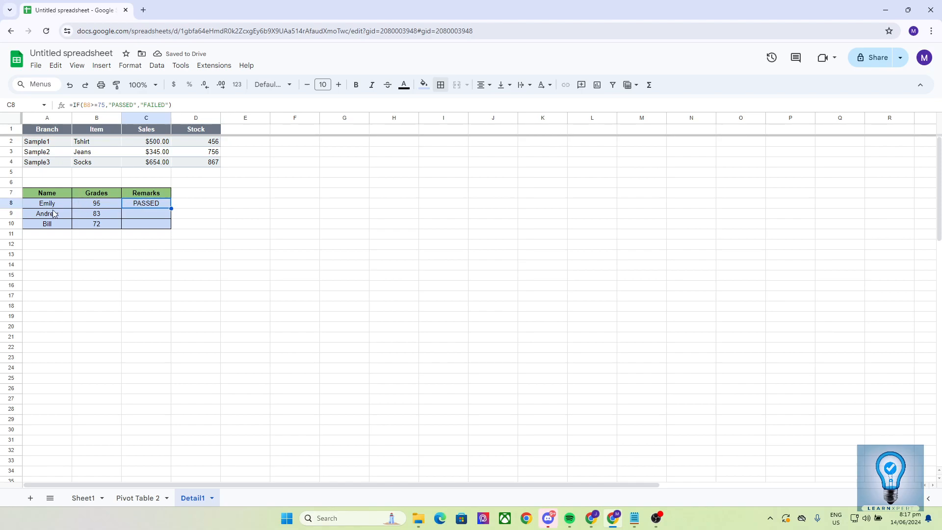
pyautogui.click(105, 204)
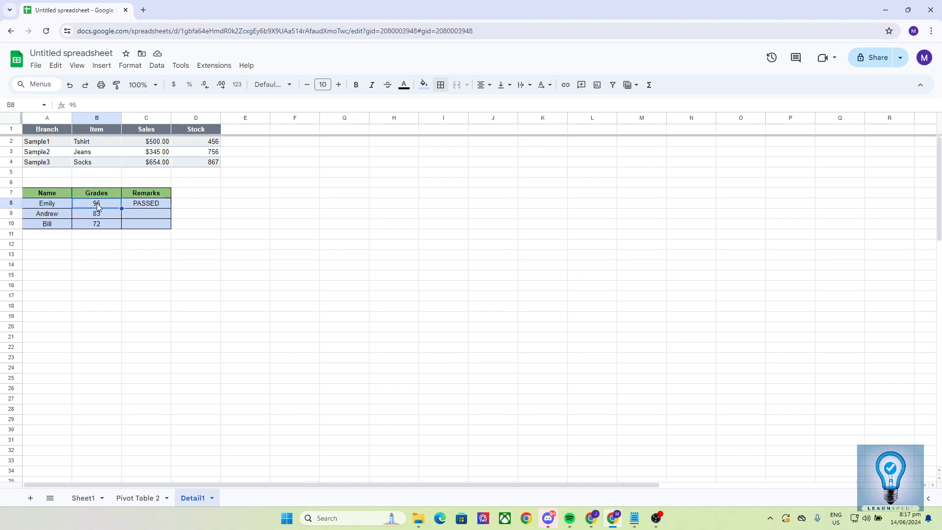
pyautogui.click(165, 204)
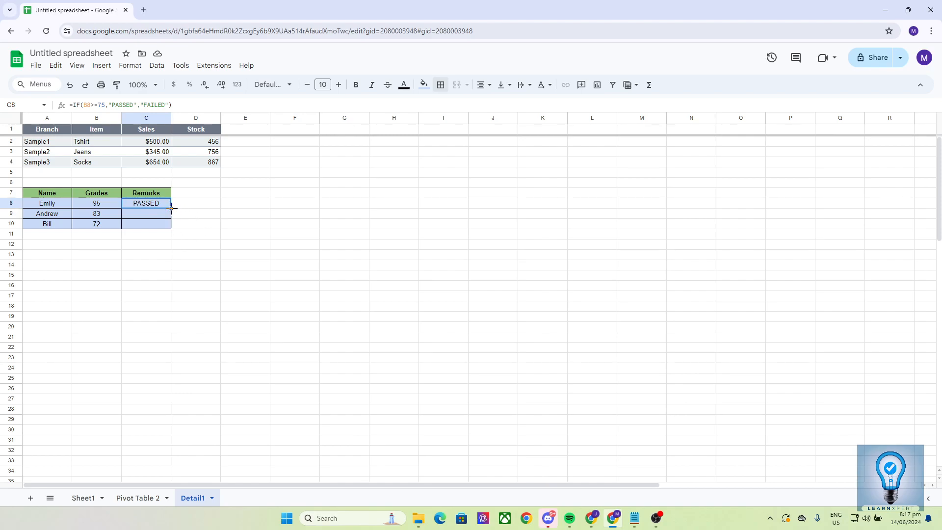
pyautogui.moveTo(172, 209); pyautogui.dragTo(169, 228)
pyautogui.click(174, 258)
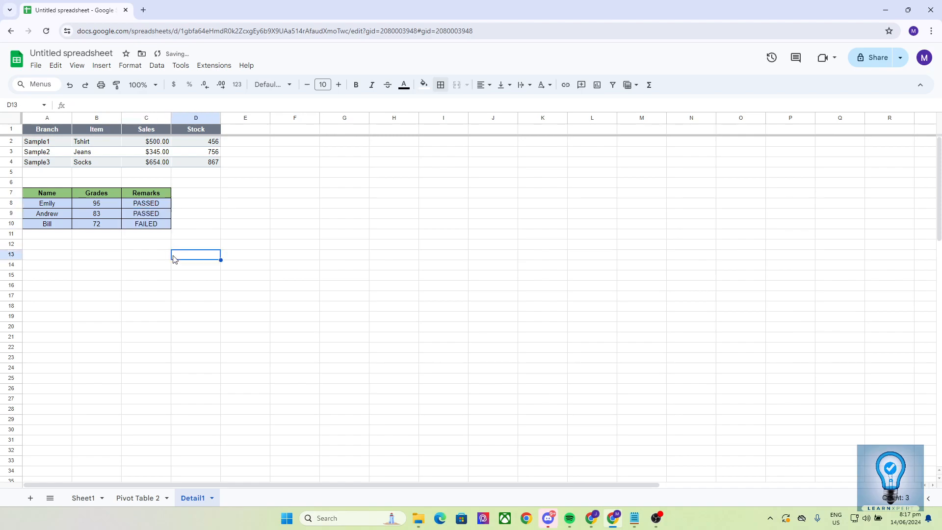
pyautogui.click(52, 225)
pyautogui.click(110, 229)
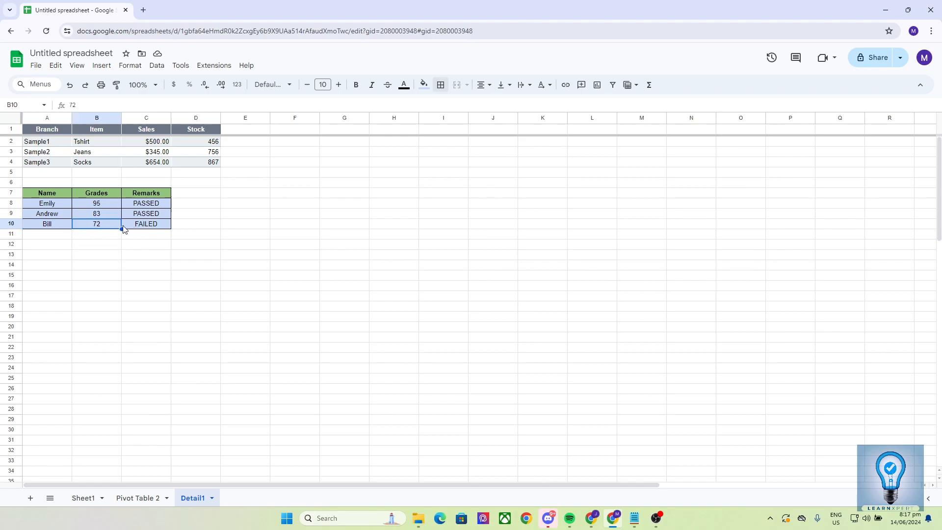
pyautogui.click(89, 244)
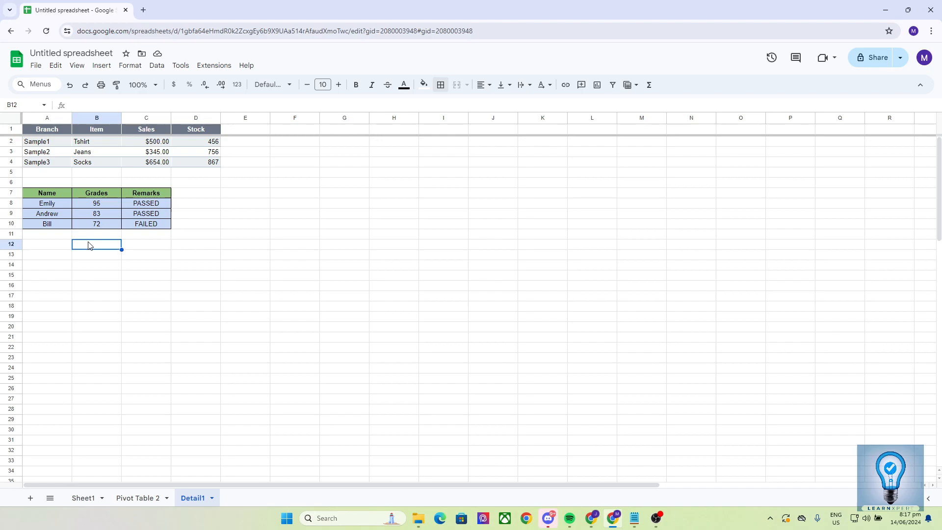
pyautogui.click(173, 269)
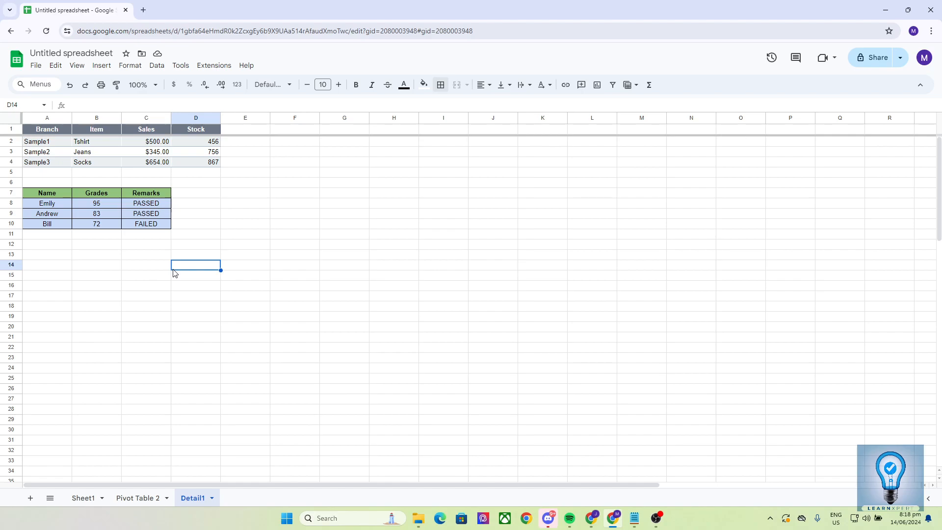